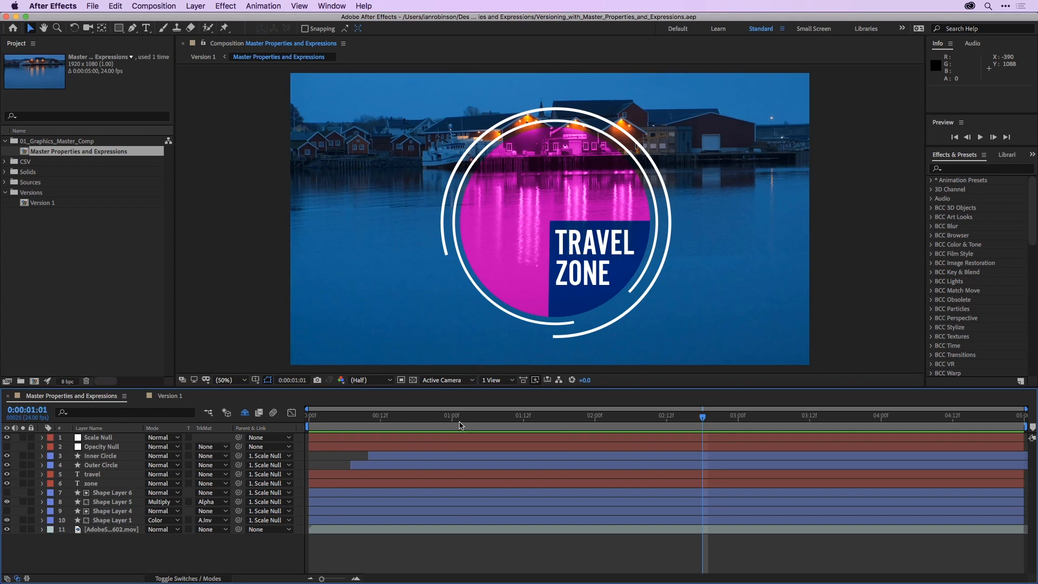
- Preview the animation in the Master Properties and Expressions composition from the start, stopping around 3 seconds 17 frames
left_click_drag(461, 425, 243, 431)
key("space")
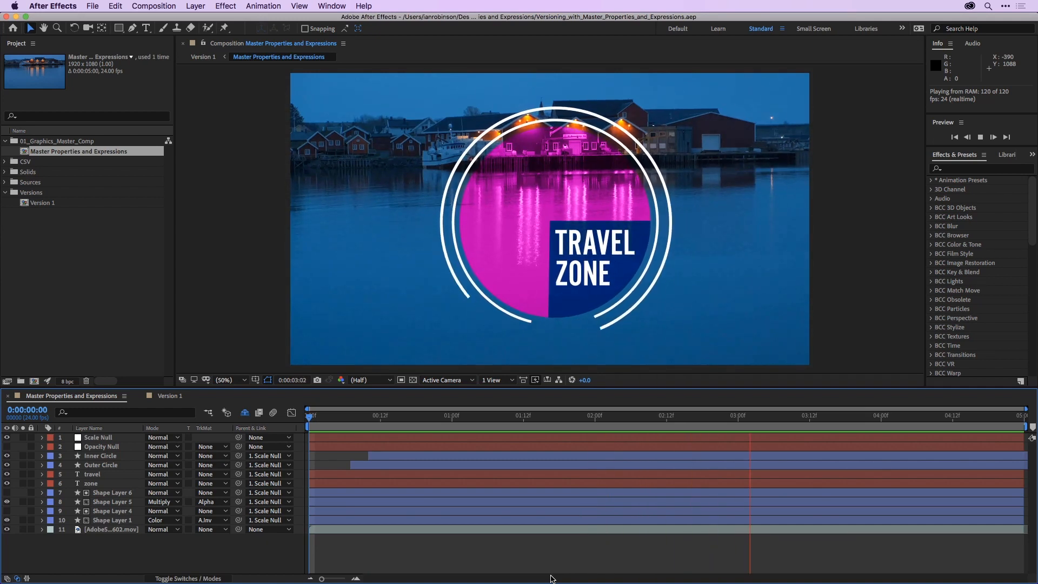
key("space")
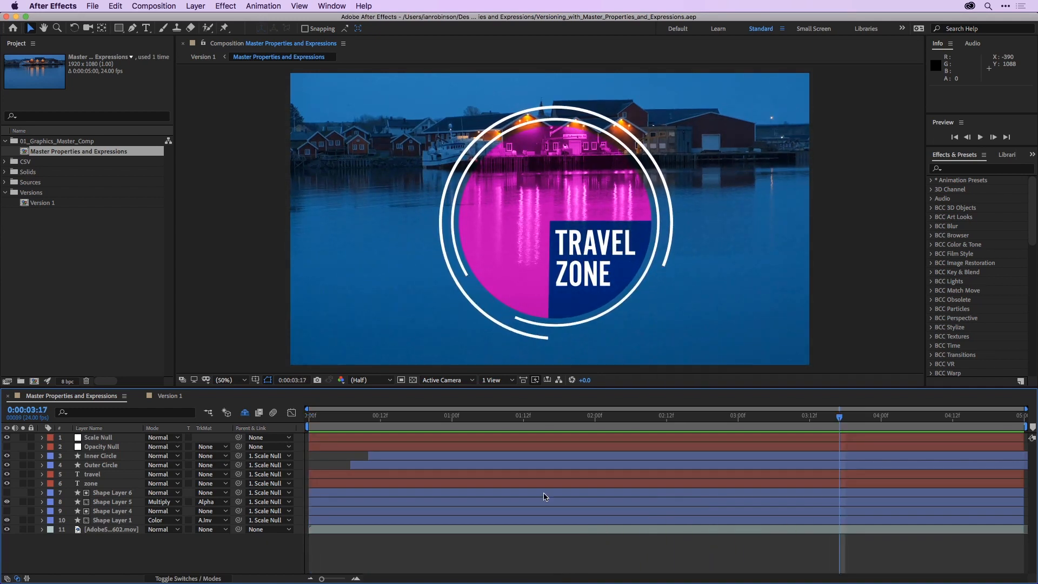
- Open the Version 1 composition and examine the Subtitle entries in the Titles.csv layer's data
double_click(25, 205)
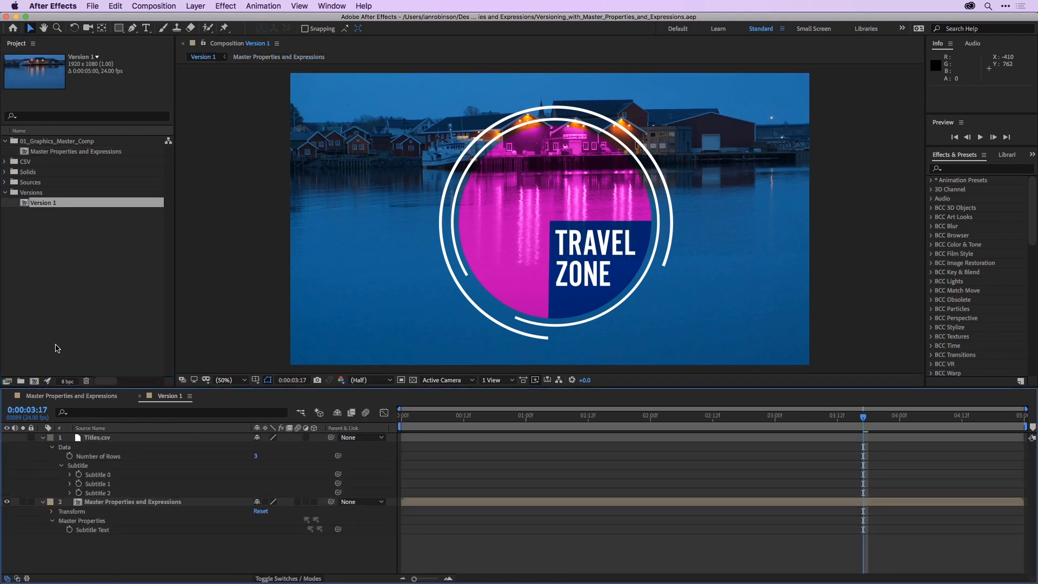
left_click(96, 439)
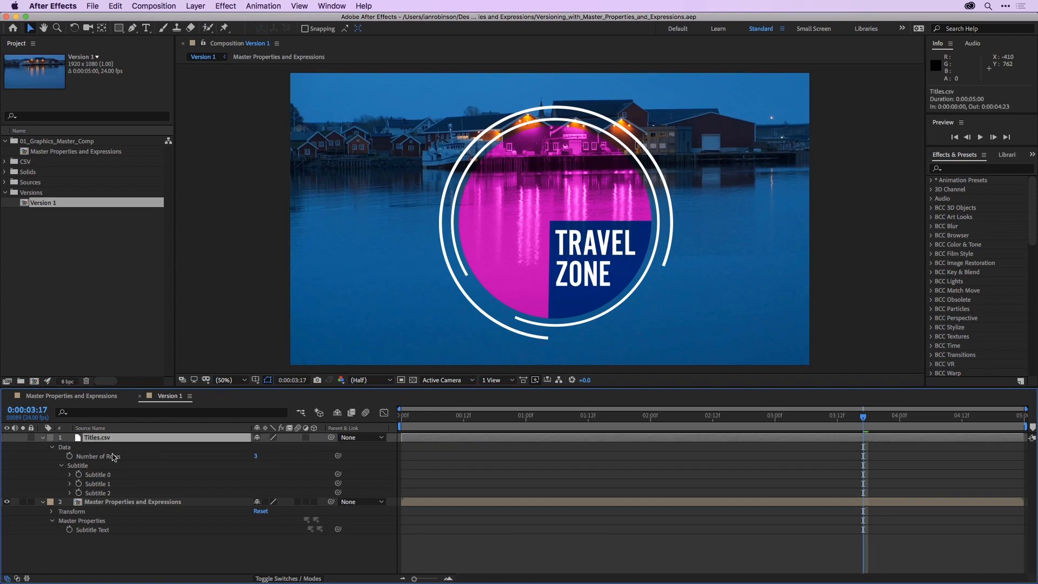
left_click(84, 467)
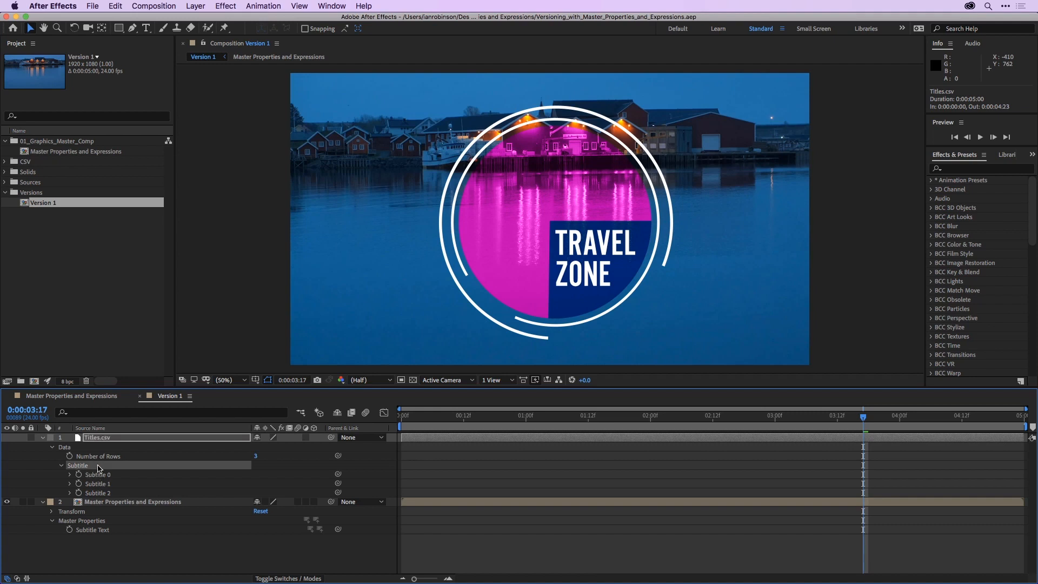
left_click(100, 476)
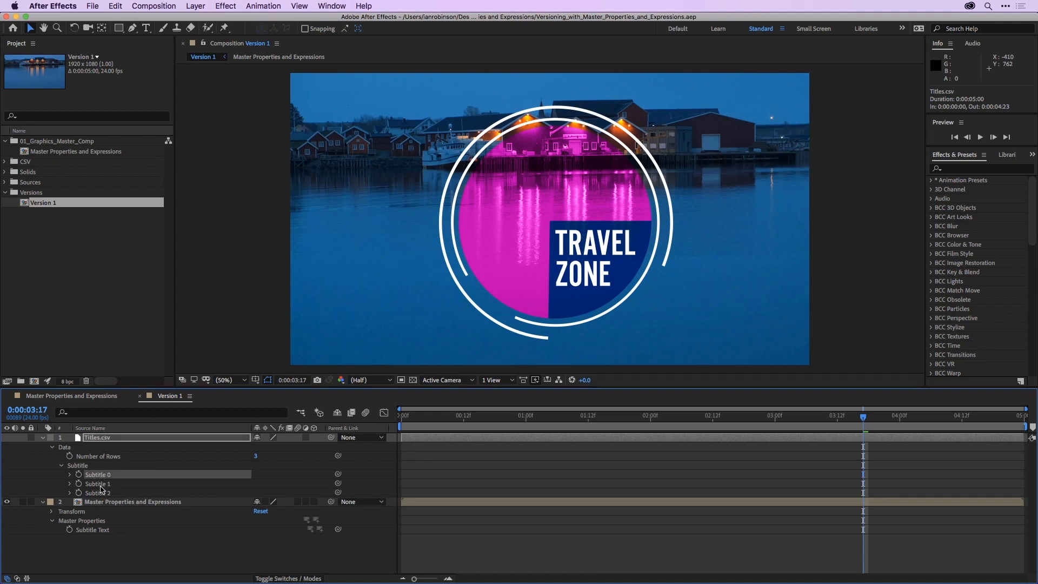
left_click(101, 485)
left_click(101, 492)
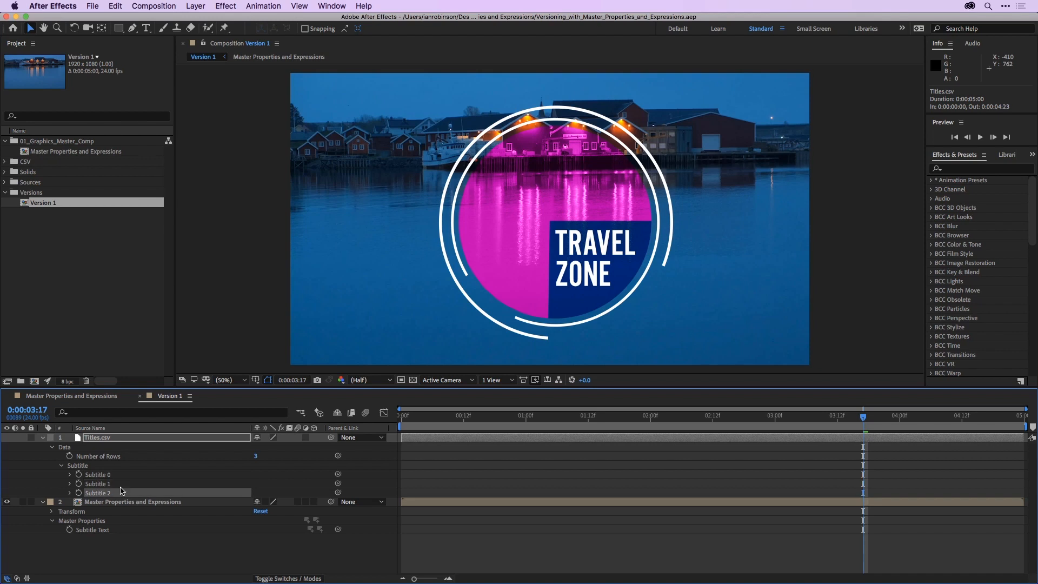
- Link the nested composition's Subtitle Text master property to Subtitle 0 in the Titles.csv data and reveal its expression
left_click(115, 503)
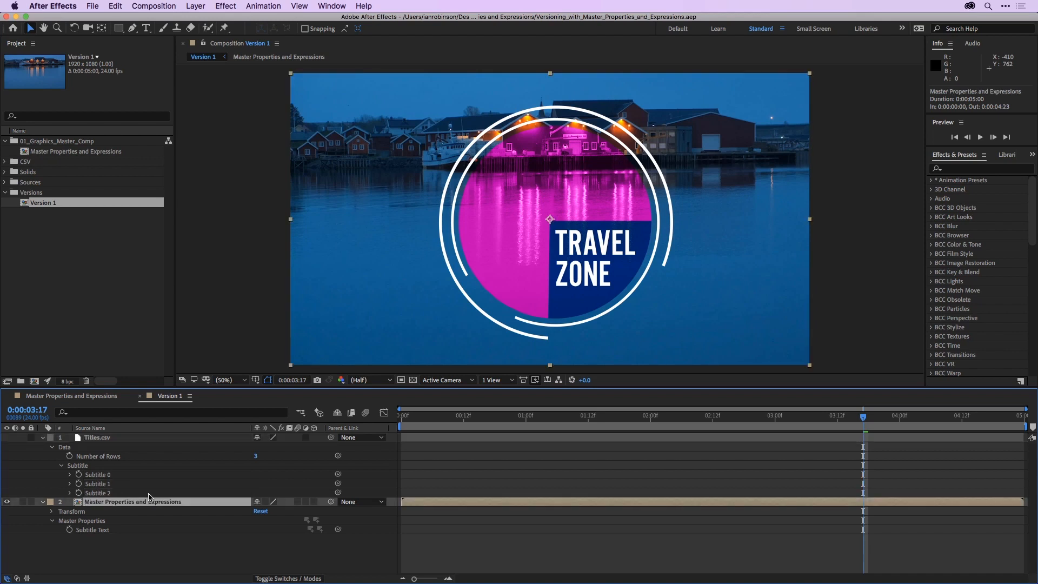
left_click(100, 522)
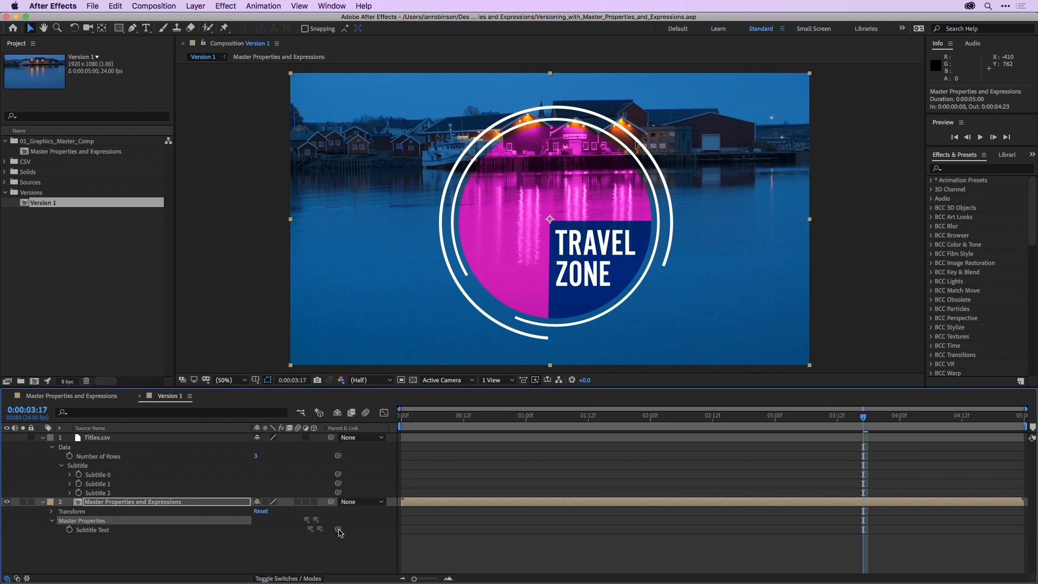
left_click_drag(339, 530, 99, 479)
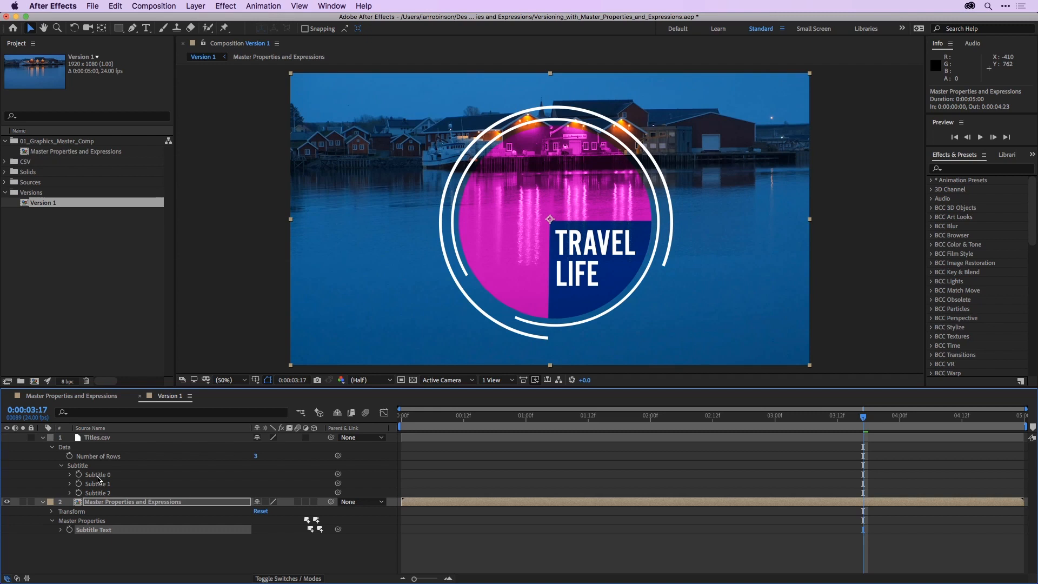
left_click(62, 530)
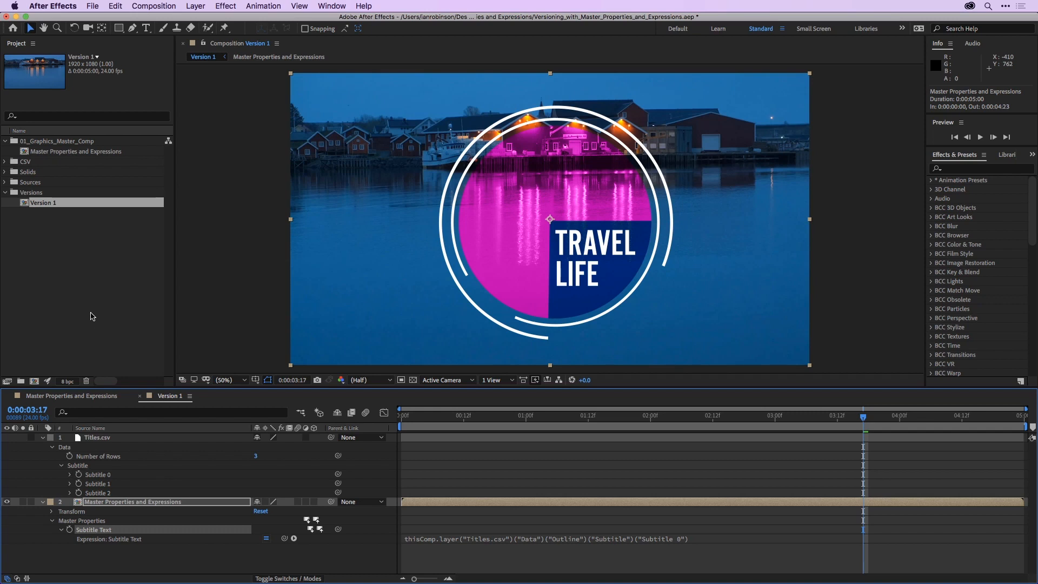
- Rename the Version 1 composition as Subtitle 0
left_click(25, 206)
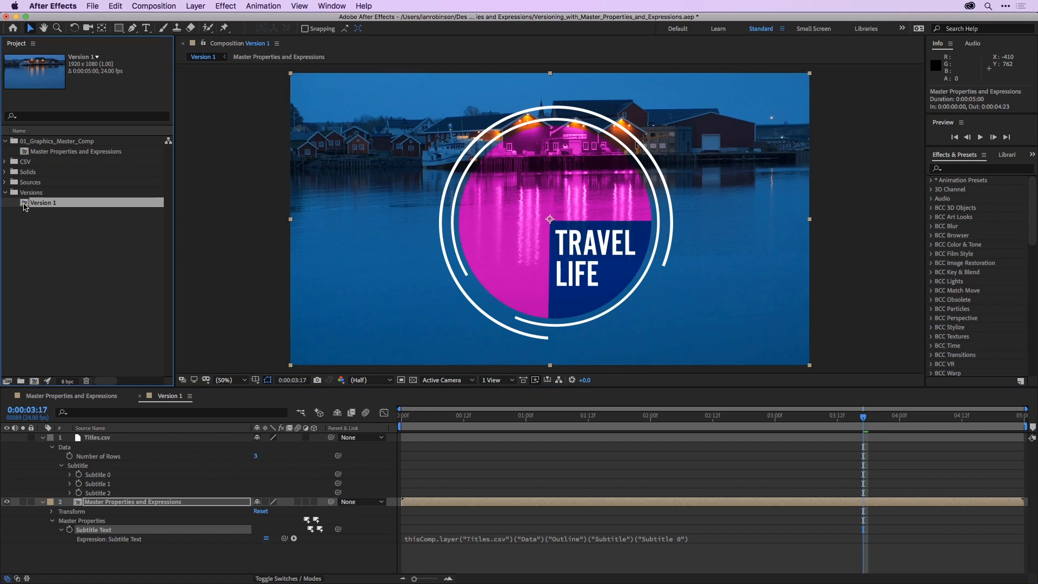
key("Return")
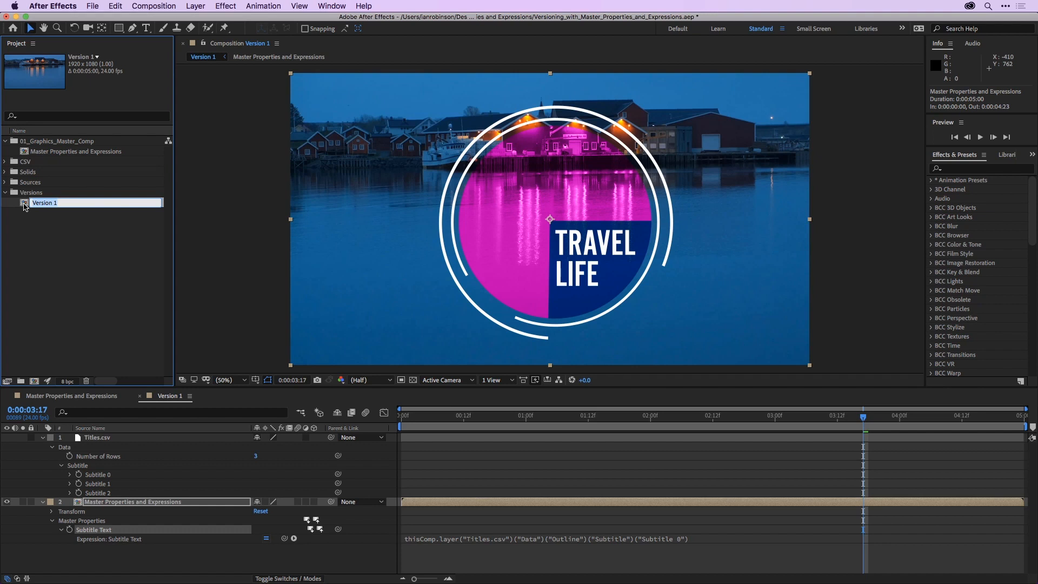
type("Subtitle 0")
key("Return")
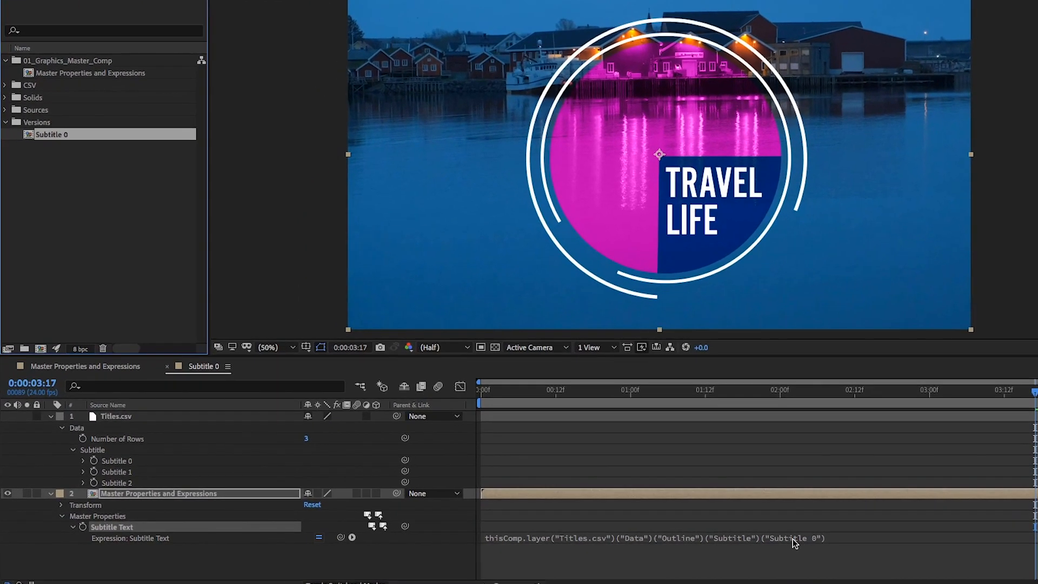
- Replace the quoted "Subtitle 0" reference at the end of the Subtitle Text expression with thisComp.name and apply it
left_click(793, 542)
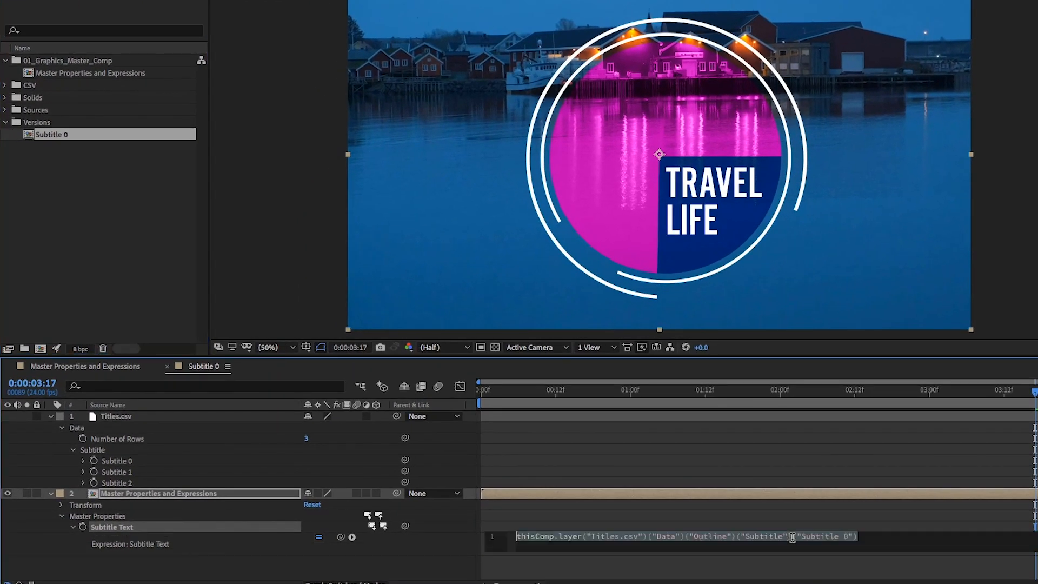
left_click(855, 543)
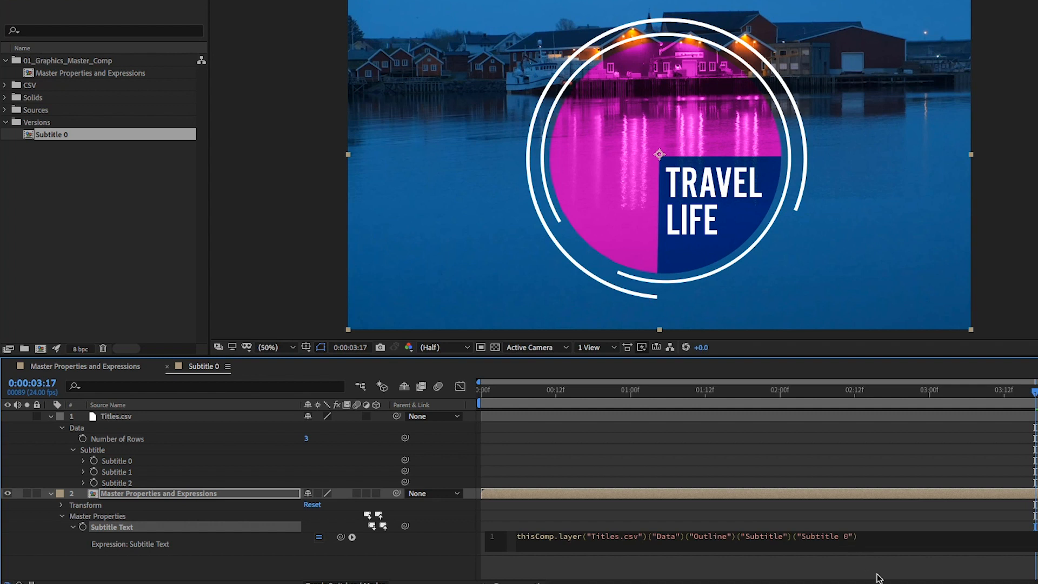
key("BackSpace")
key("BackSpace")
key("BackSpace")
key("BackSpace")
key("BackSpace")
key("BackSpace")
key("BackSpace")
key("BackSpace")
key("BackSpace")
key("BackSpace")
key("BackSpace")
key("BackSpace")
type("thi")
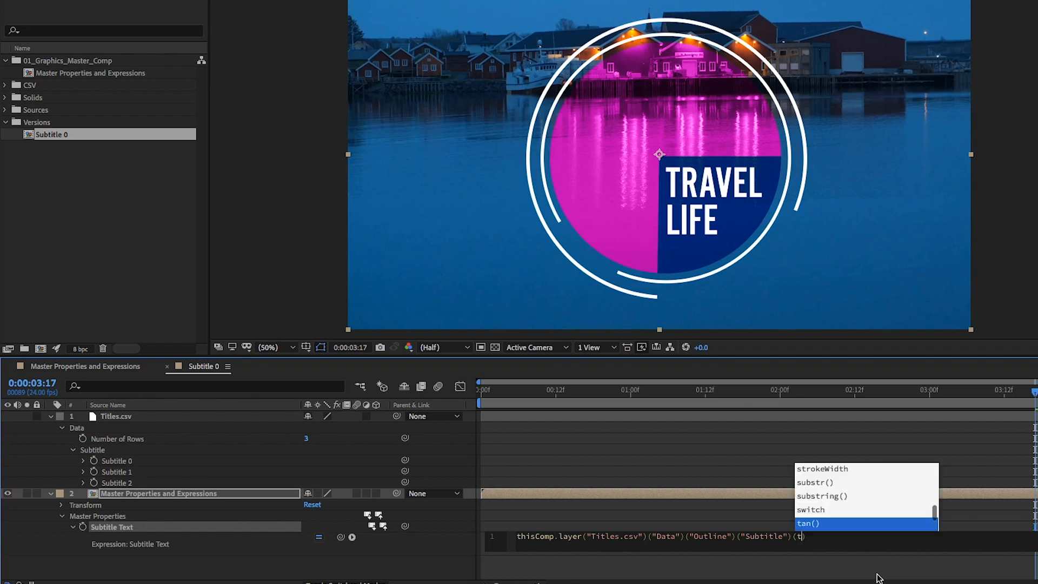
type("s")
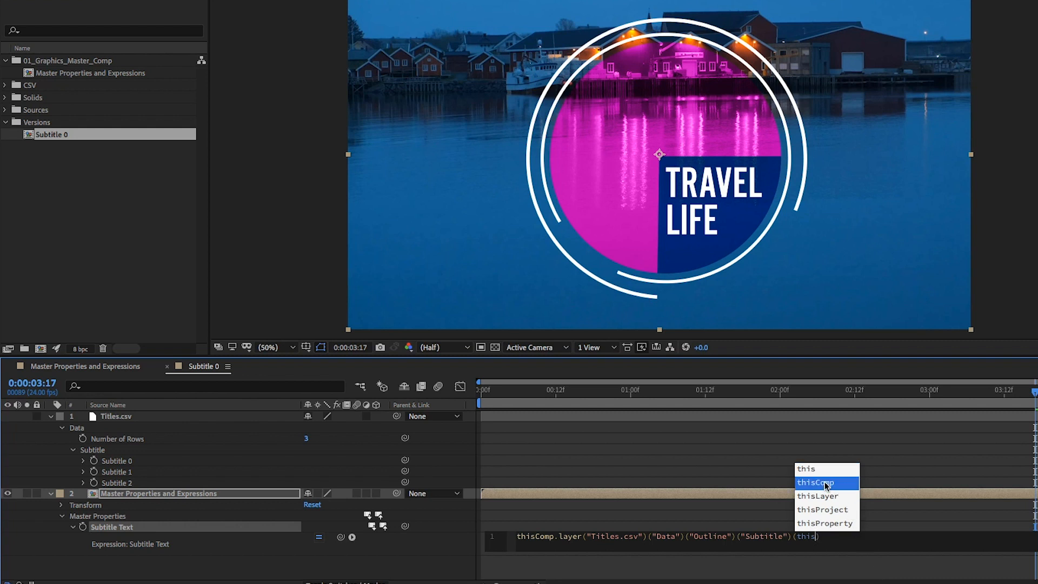
left_click(826, 483)
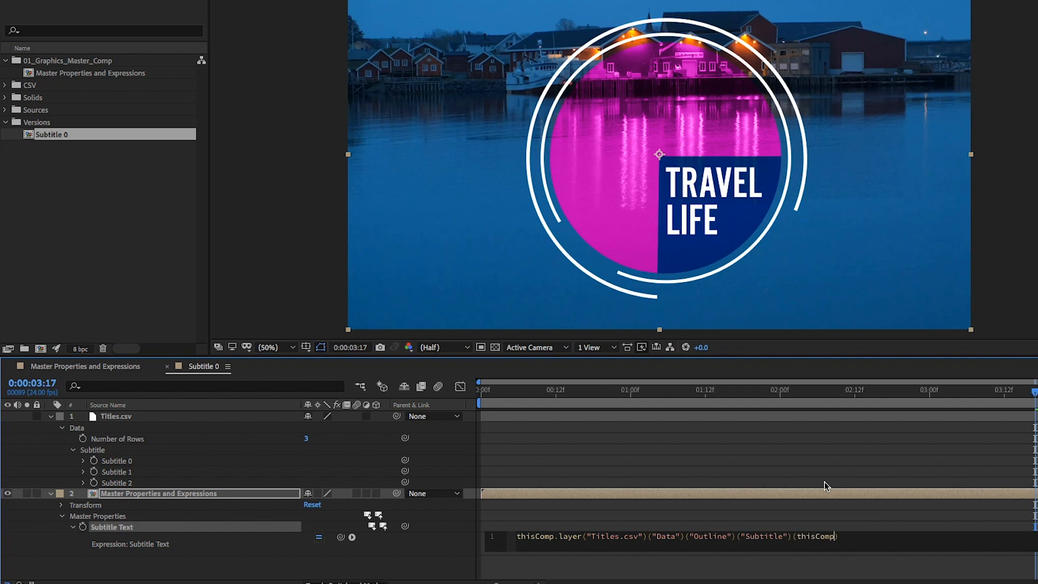
type(".na")
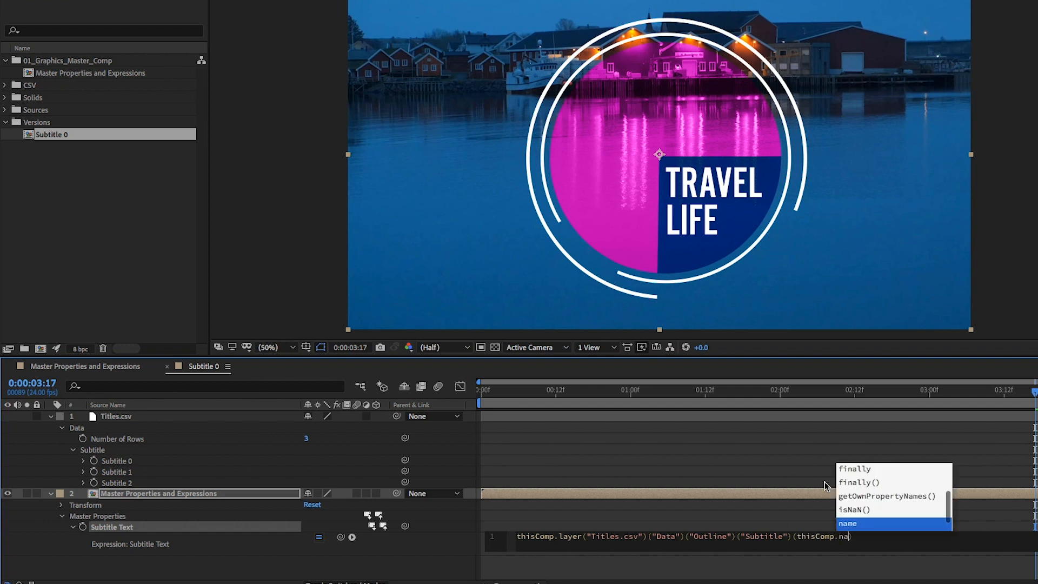
left_click(858, 524)
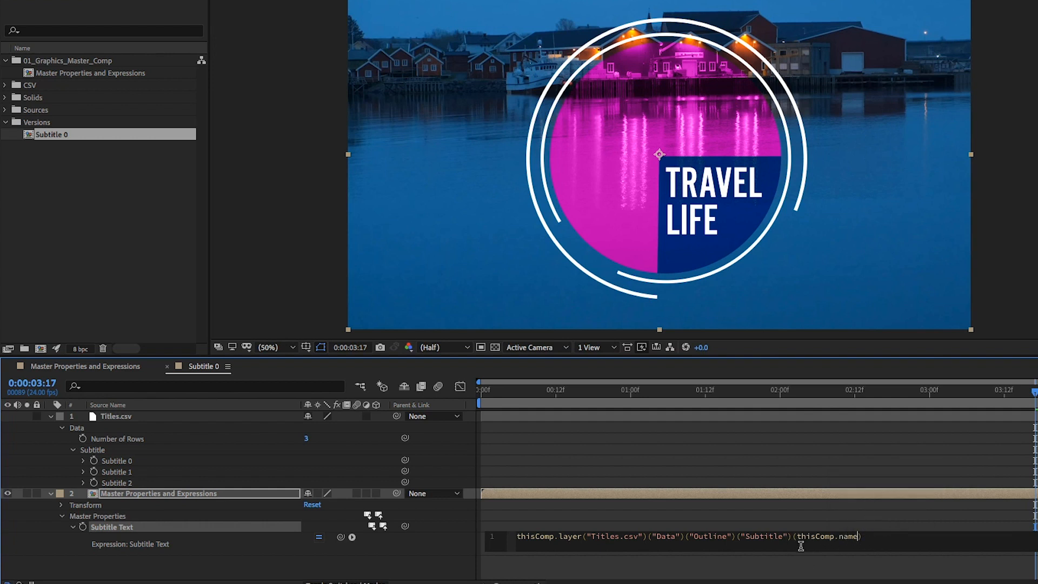
left_click(879, 522)
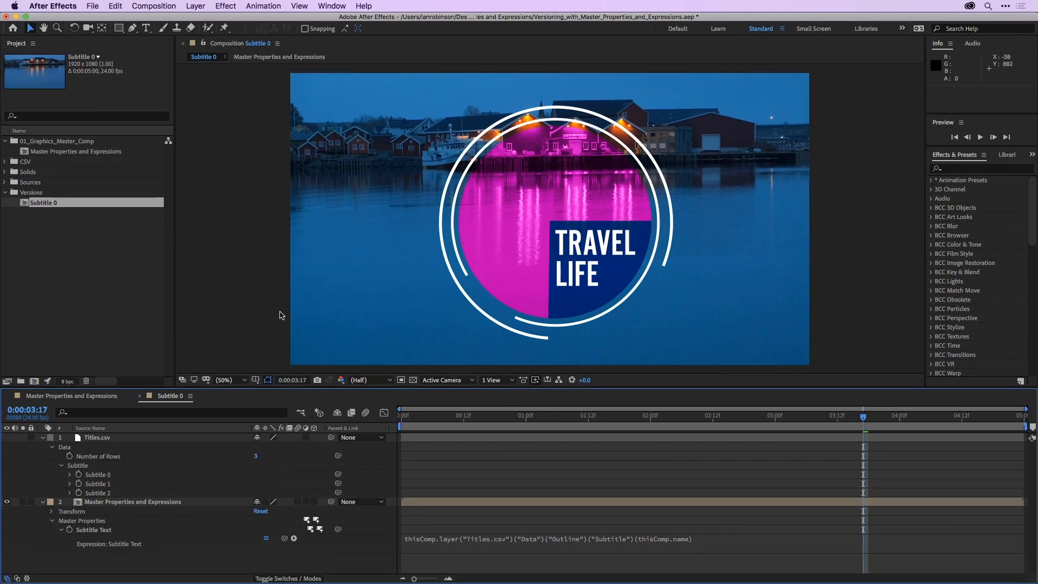
- Duplicate the Subtitle 0 composition as Subtitle 1, and duplicate that copy as Subtitle 2
left_click(24, 205)
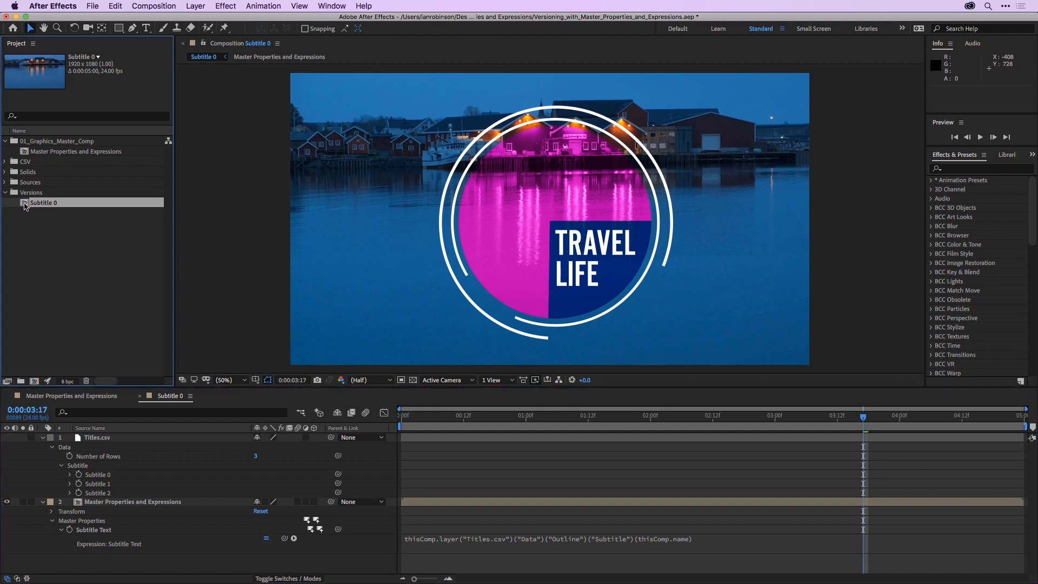
key("super+d")
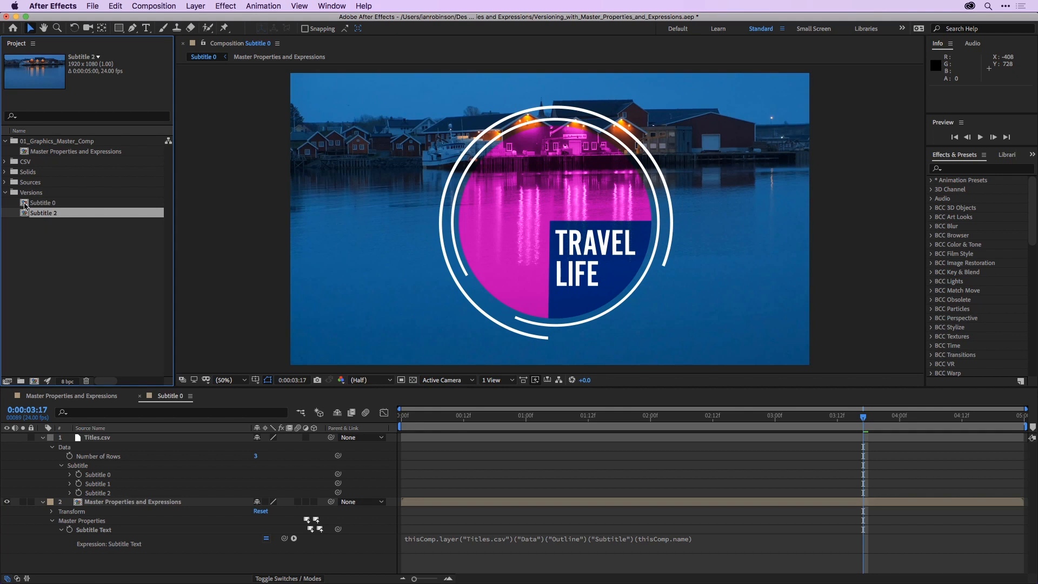
key("Return")
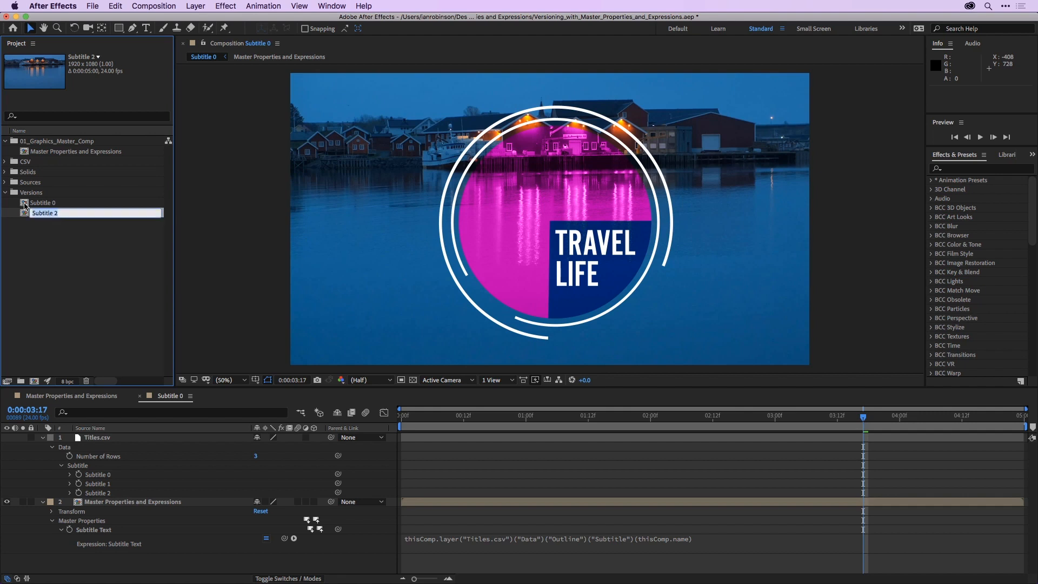
key("Right")
type("1")
key("Return")
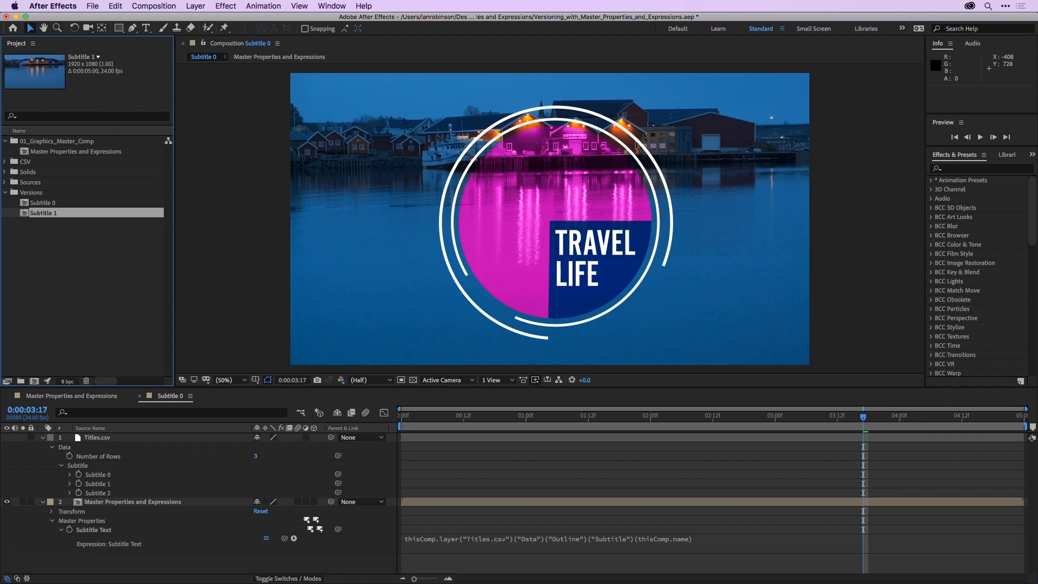
key("super+d")
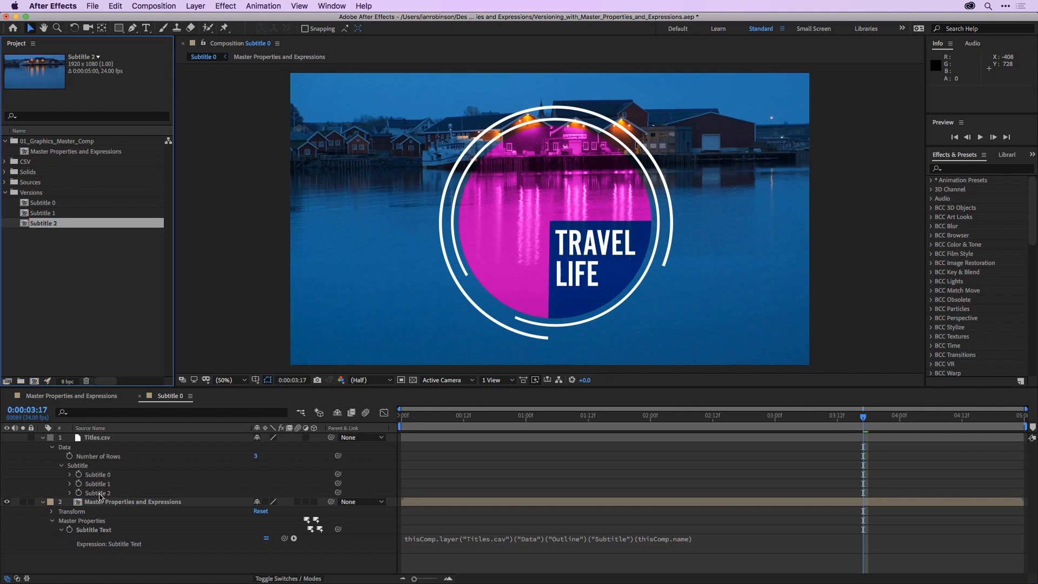
- Open the Subtitle 1 and Subtitle 2 compositions to check the title text in each version
left_click(24, 204)
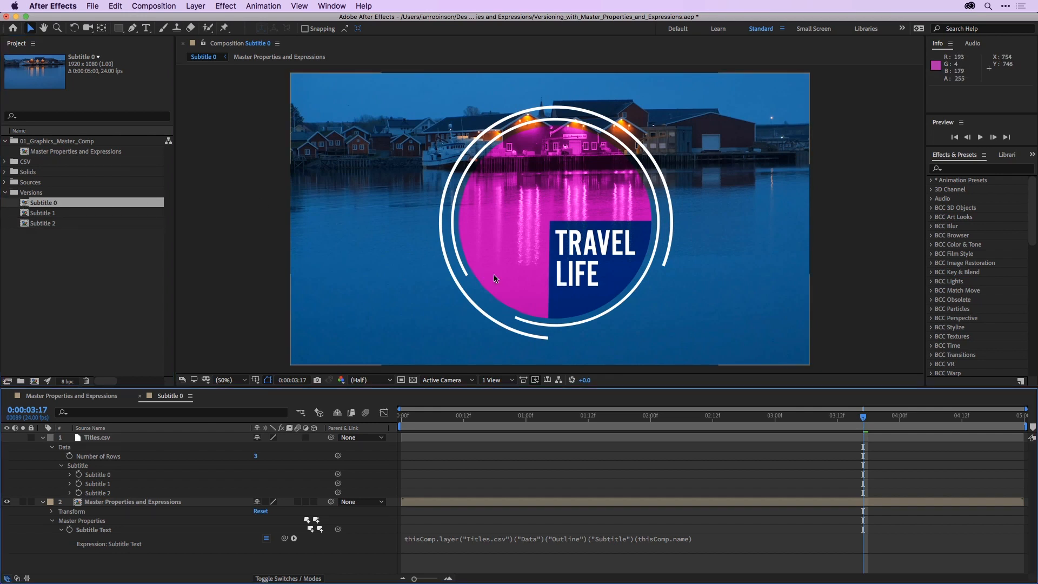
left_click(23, 216)
double_click(23, 216)
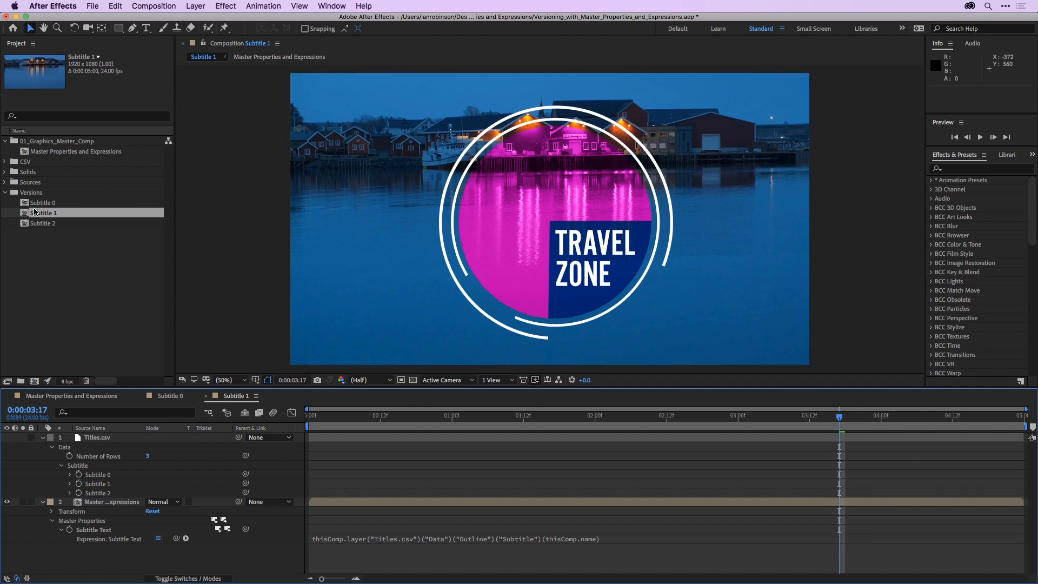
double_click(26, 224)
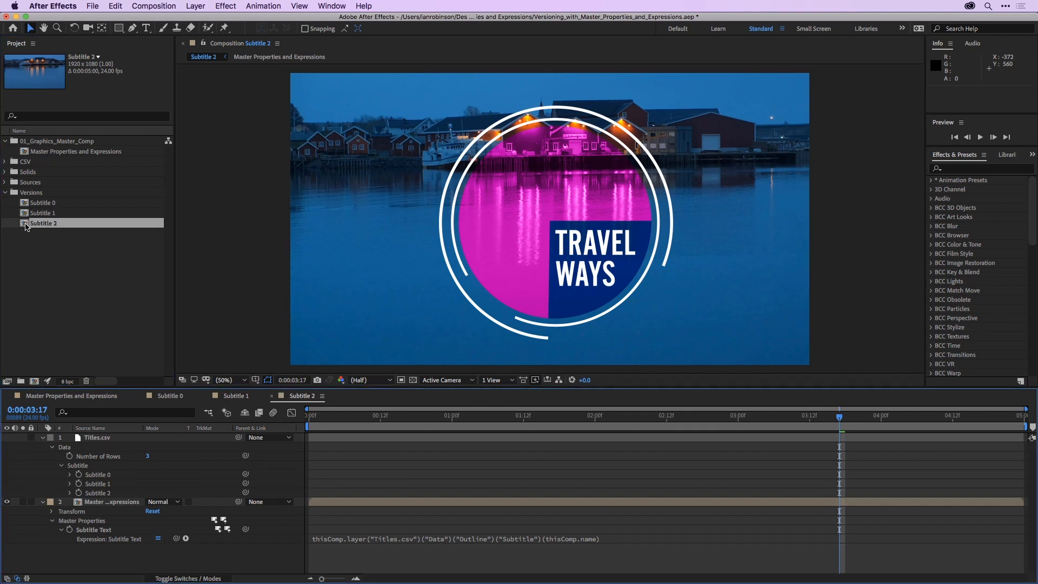